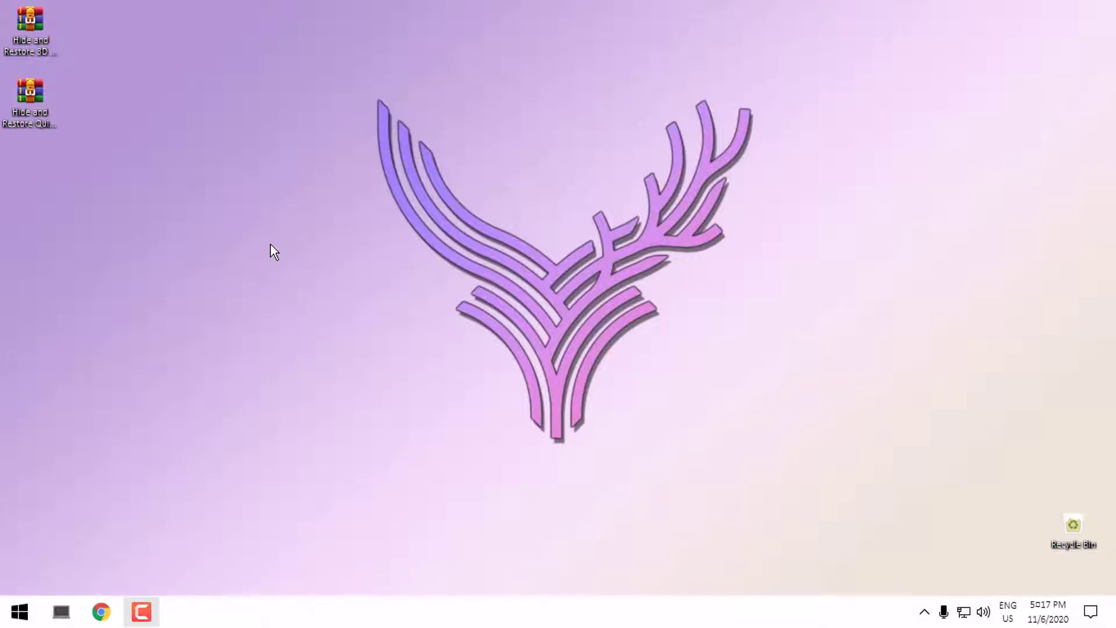
- Open This PC in File Explorer from the taskbar icon
left_click(61, 612)
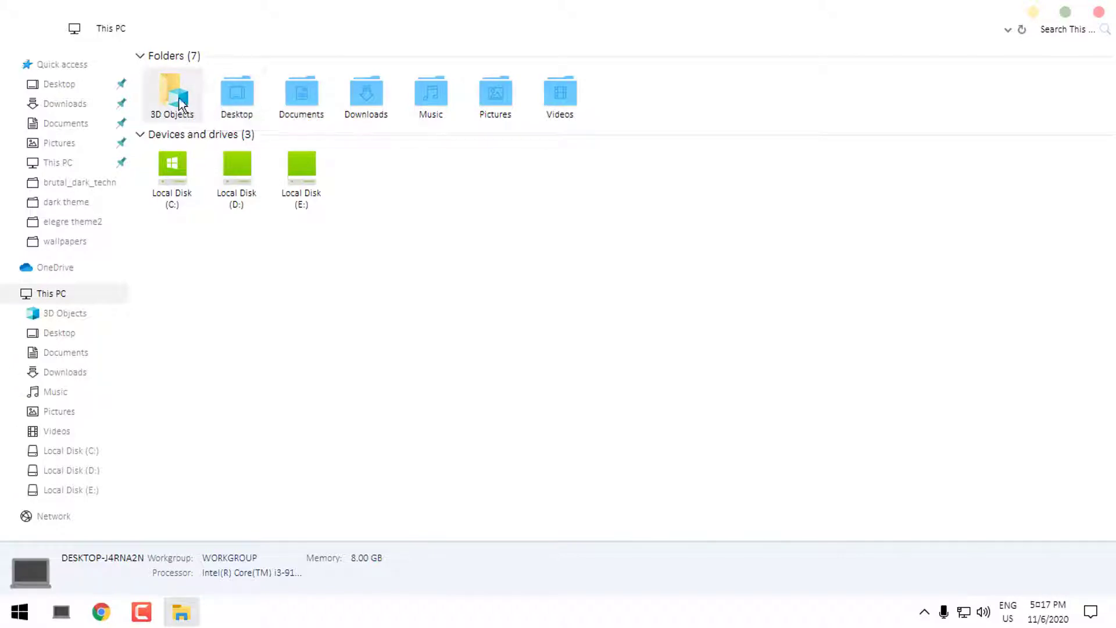
mouse_move(62, 65)
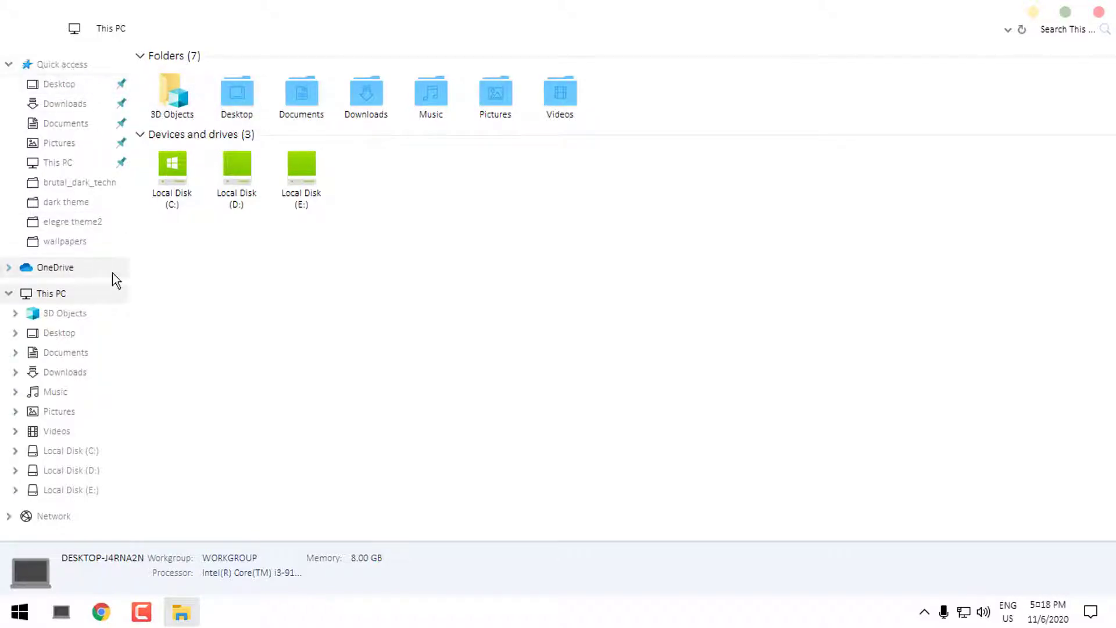
- Close Explorer and extract the Hide and Restore .rar archives into separate desktop folders
left_click(1099, 12)
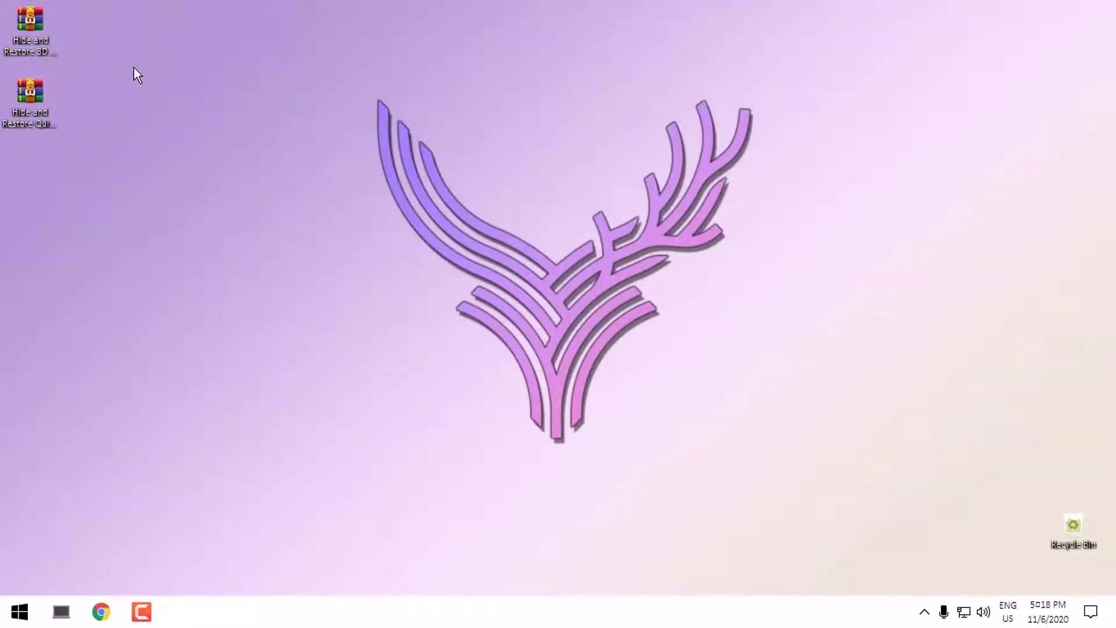
left_click_drag(108, 18, 11, 114)
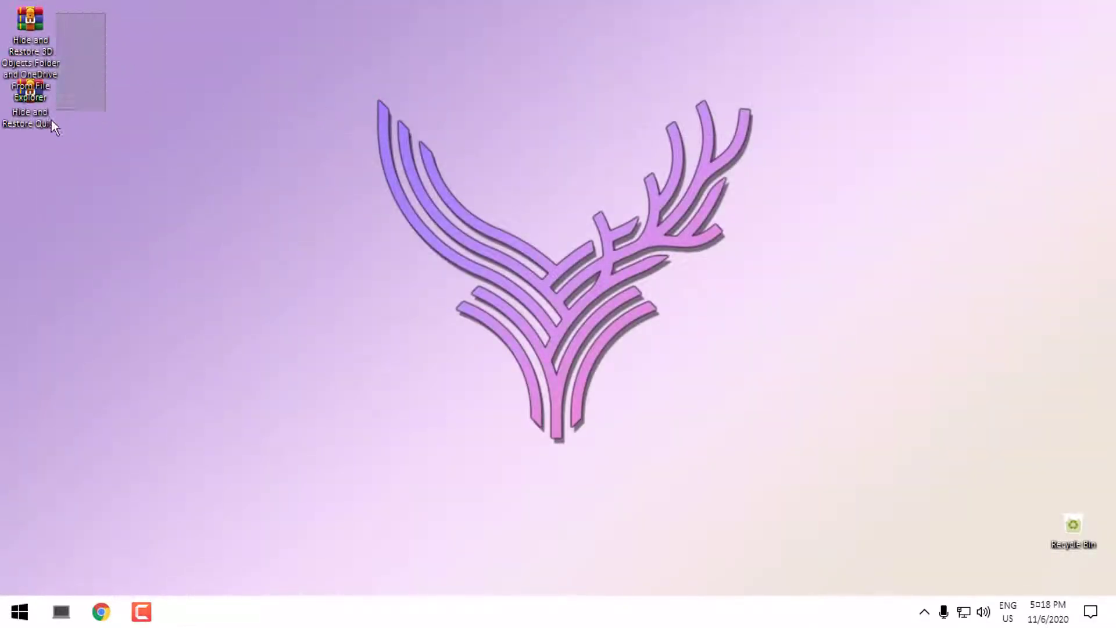
right_click(14, 109)
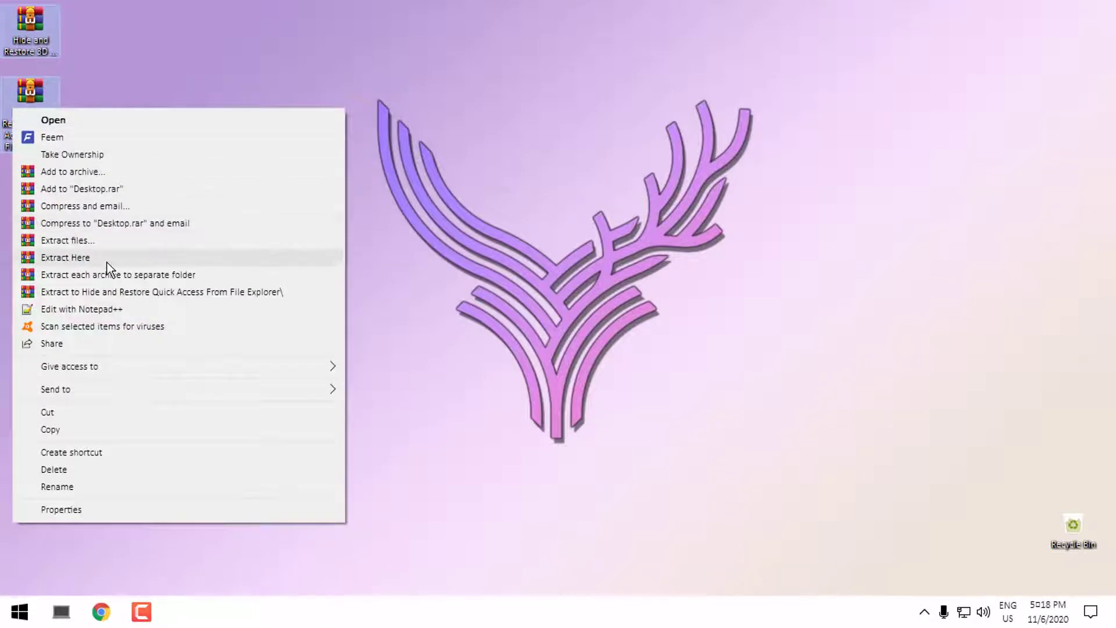
left_click(198, 273)
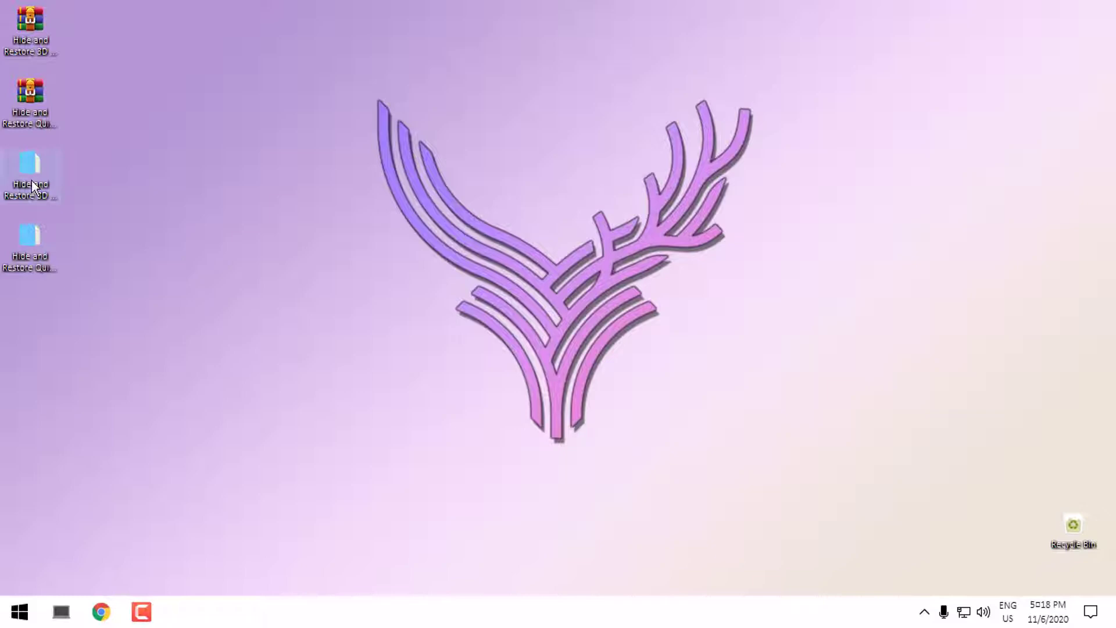
- Open the extracted 3D Objects/OneDrive registry files folder and select the 64-bit Hide OneDrive file
double_click(31, 180)
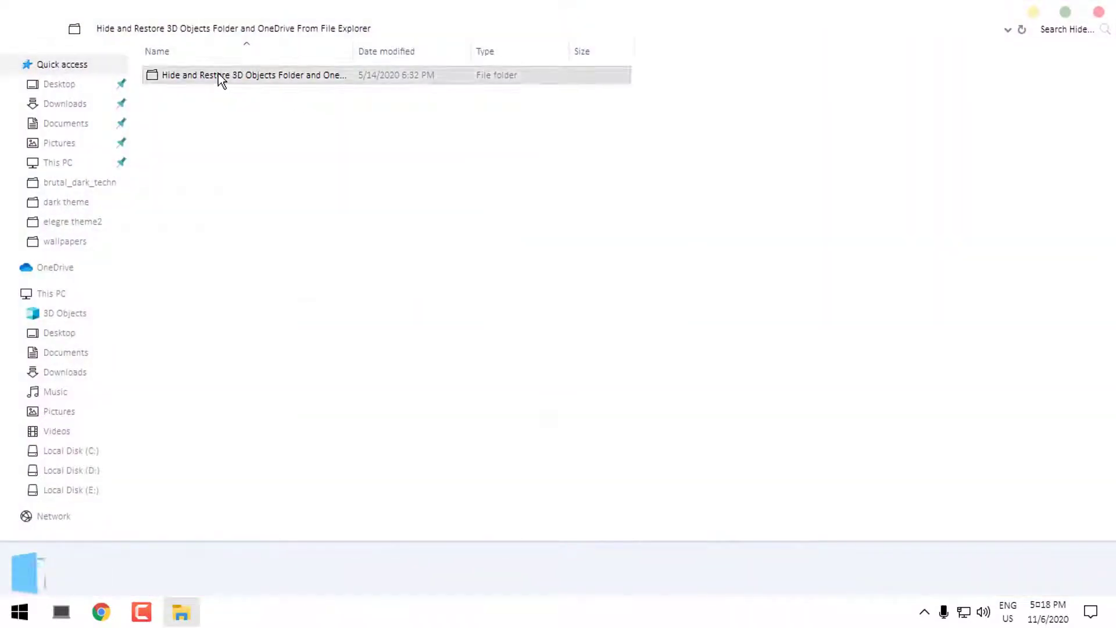
double_click(218, 73)
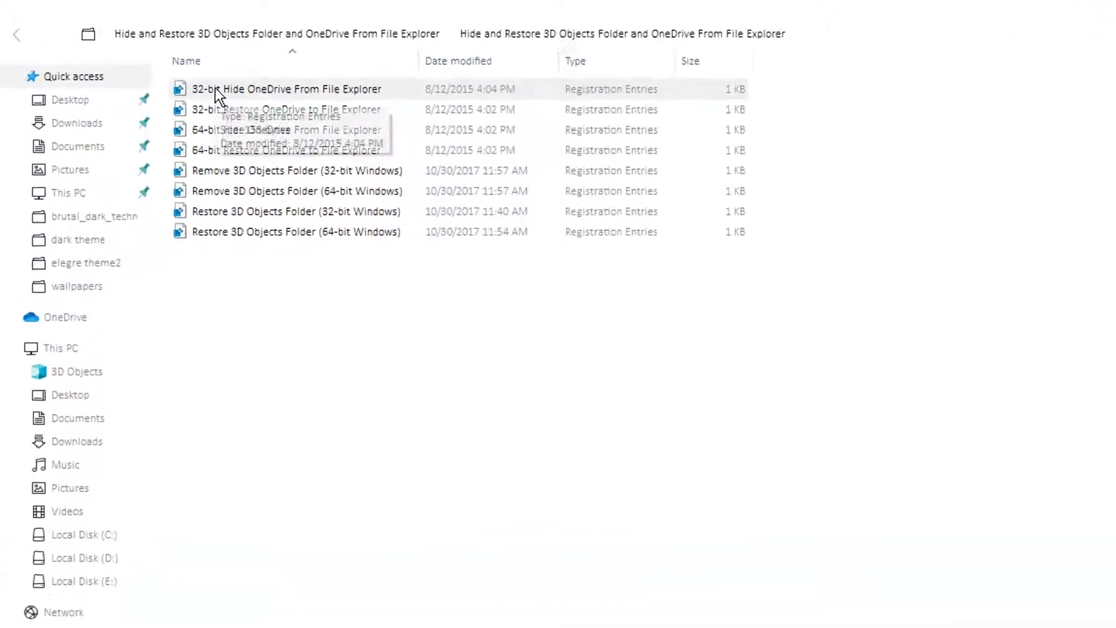
left_click(215, 88)
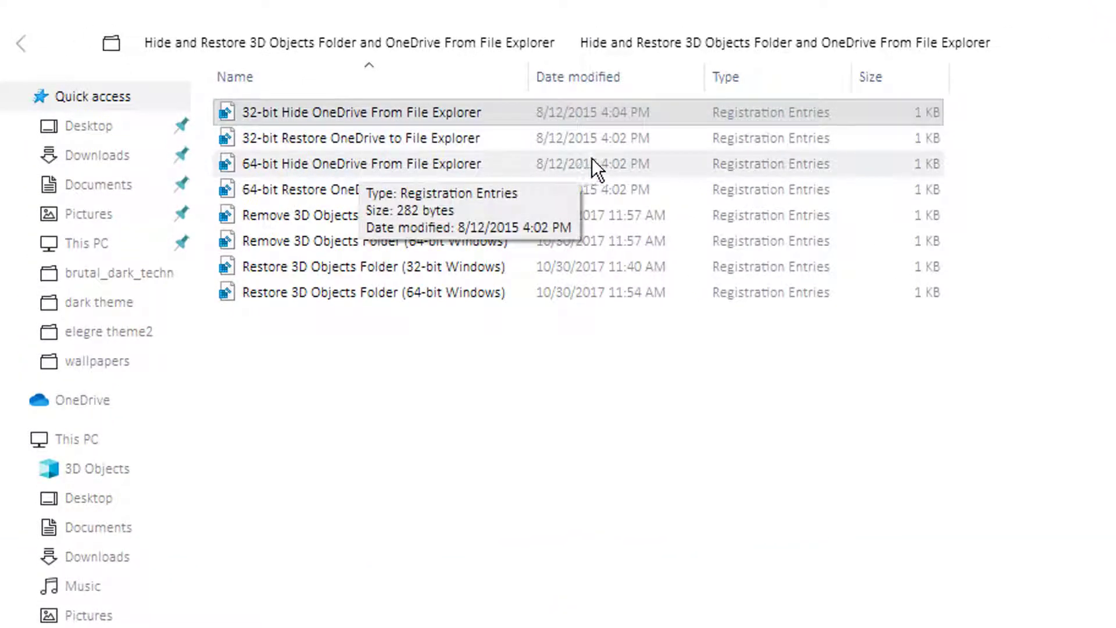
left_click(299, 164)
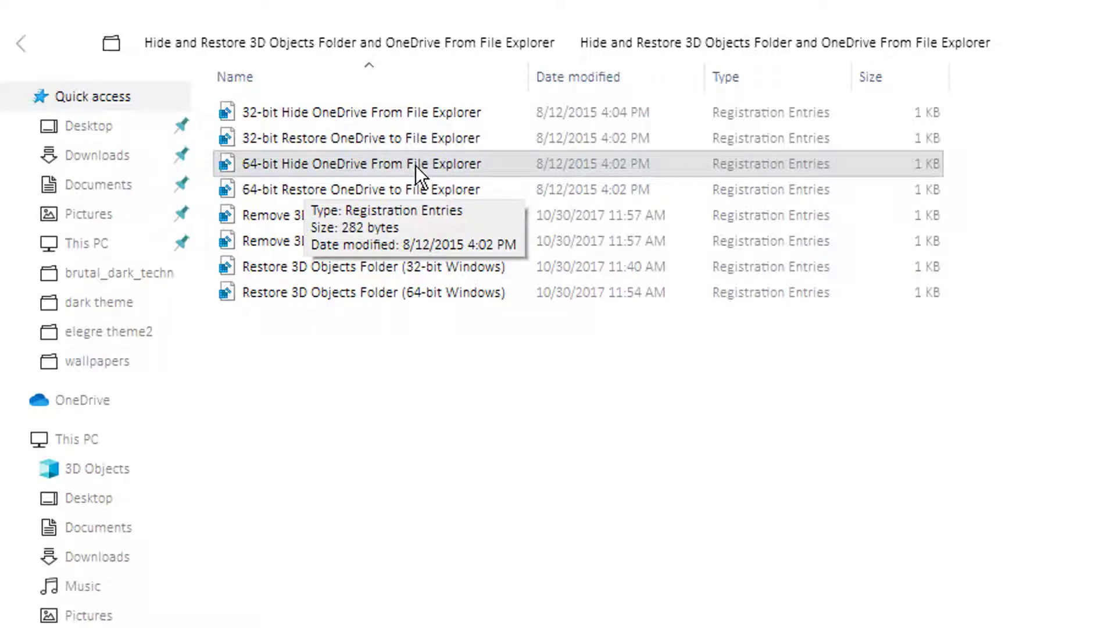
- Merge '64-bit Hide OneDrive From File Explorer' into the registry, confirming both prompts
right_click(399, 160)
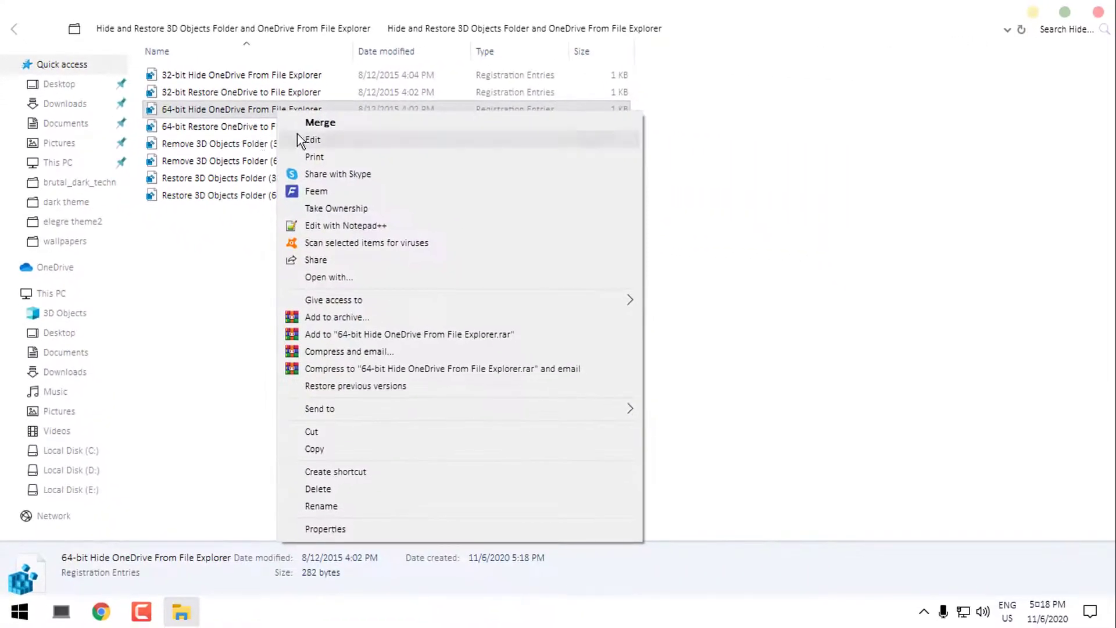
left_click(331, 128)
left_click(332, 128)
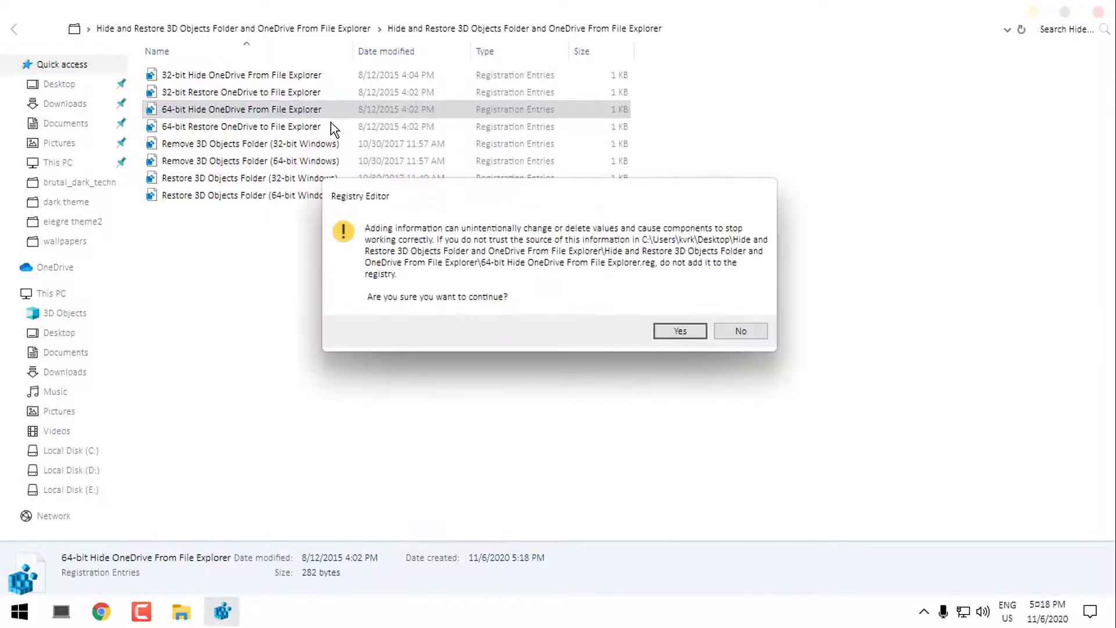
key("Return")
key("Return")
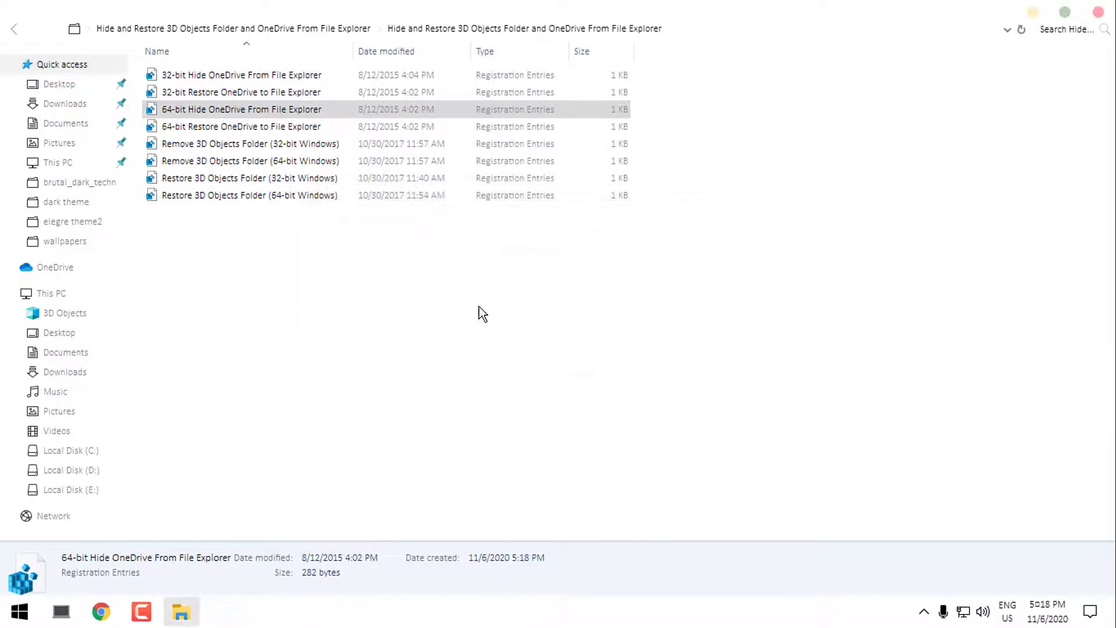
- Merge 'Remove 3D Objects Folder (64-bit Windows)' into the registry, confirming both prompts
left_click(200, 144)
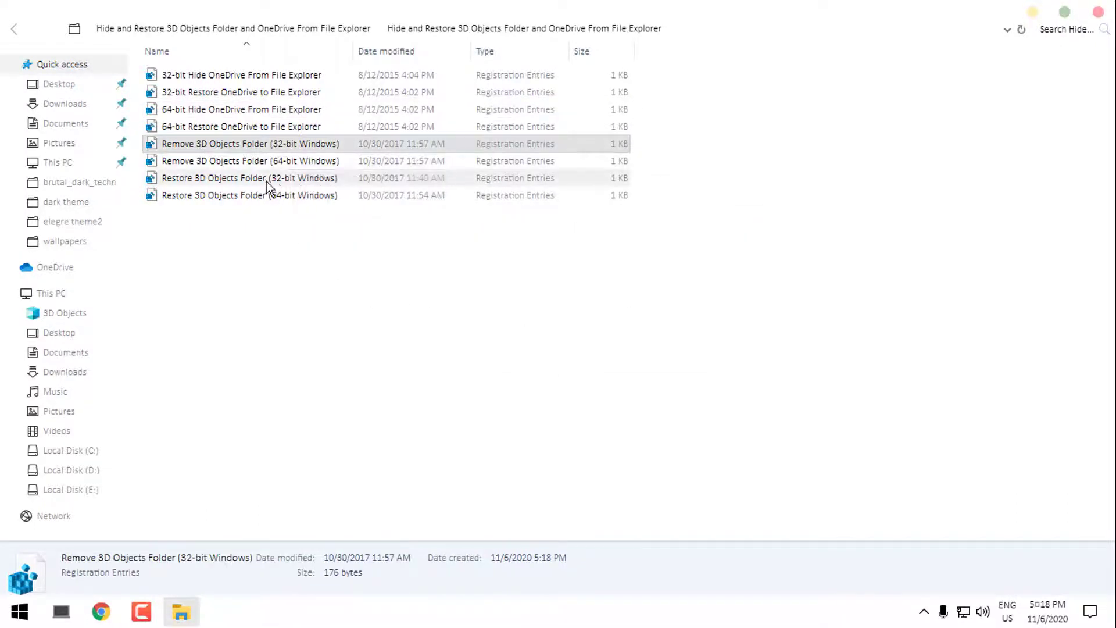
left_click(227, 161)
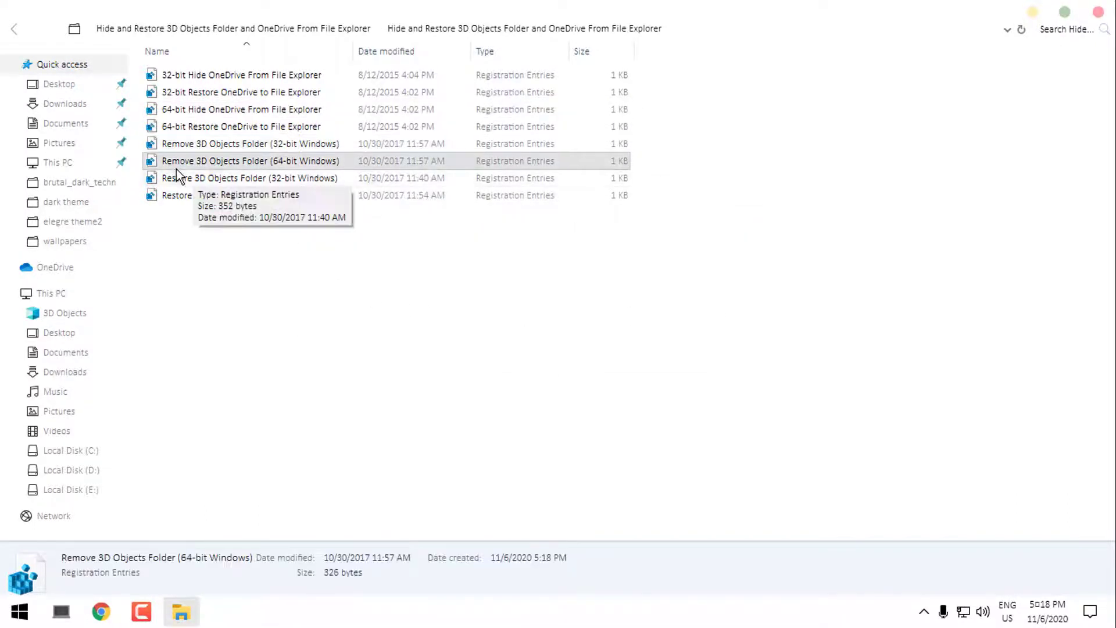
right_click(293, 164)
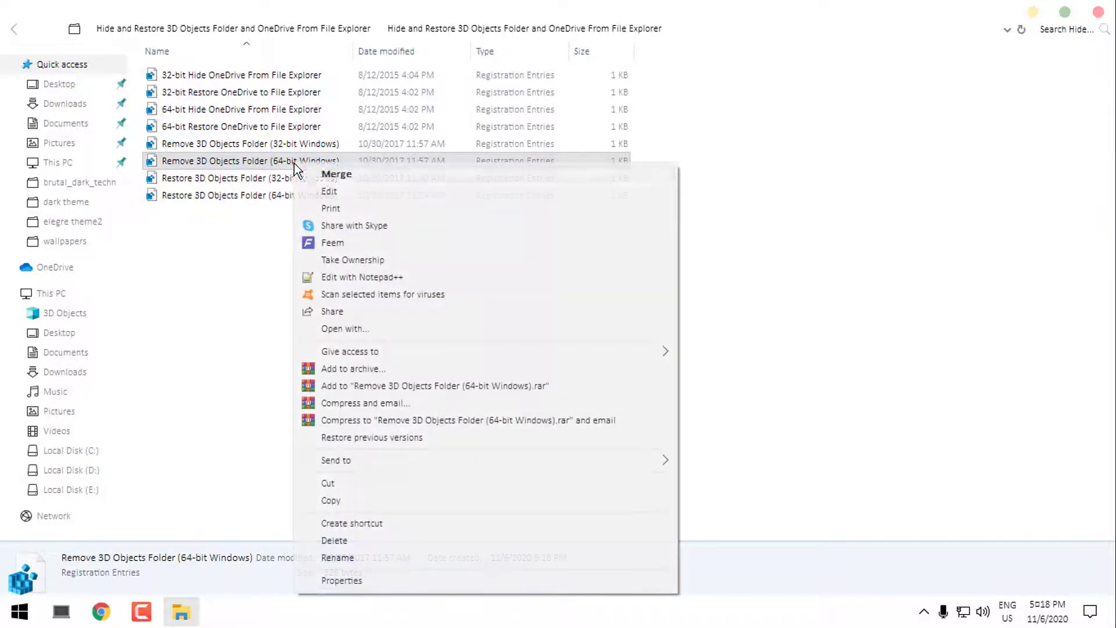
left_click(332, 176)
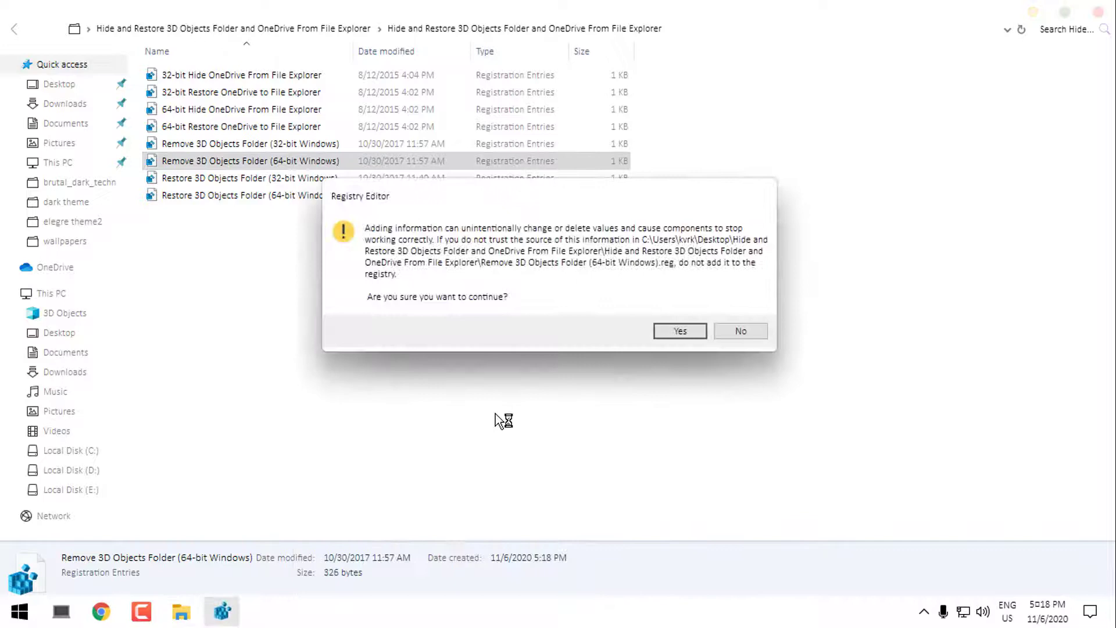
key("Return")
key("Return")
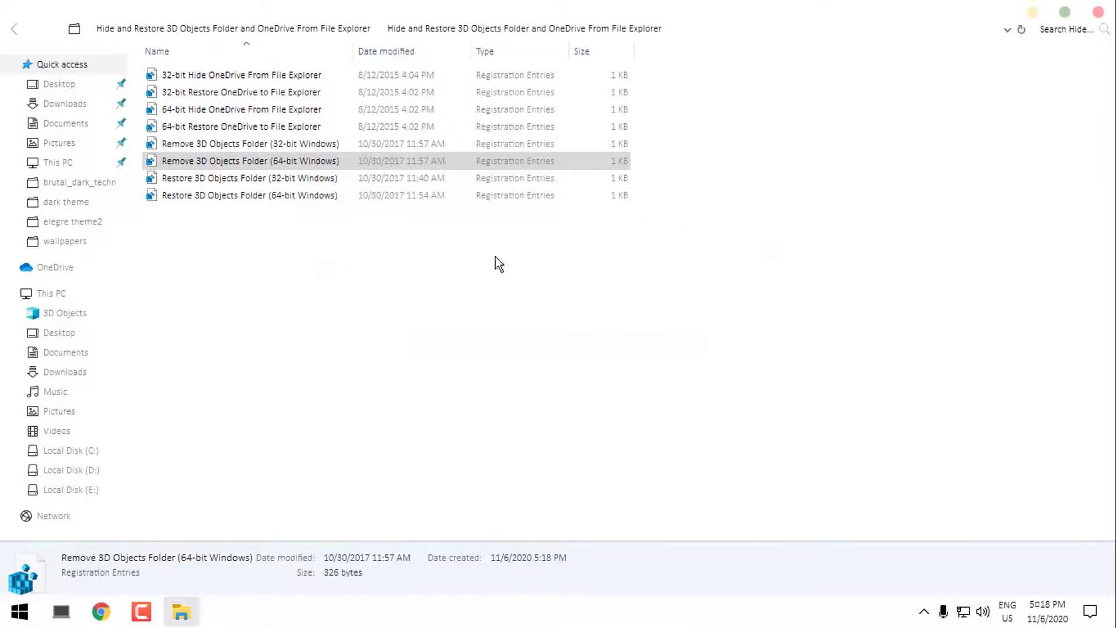
left_click(496, 256)
- Switch to the extracted Hide and Restore Quick Access folder and select hide-quickaccess.reg
left_click(1097, 16)
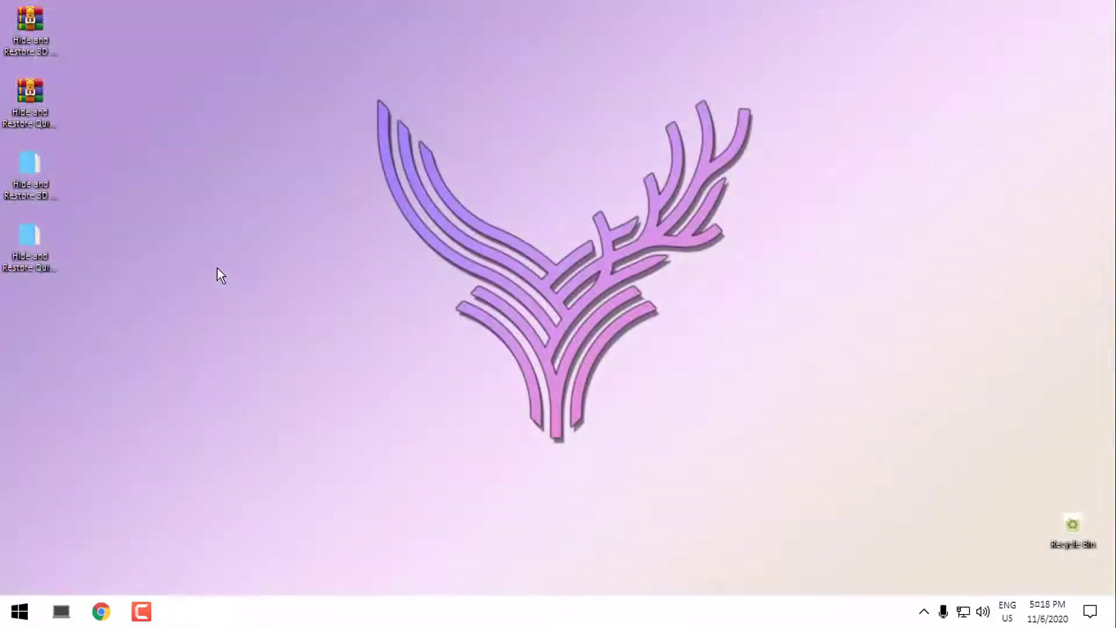
double_click(31, 251)
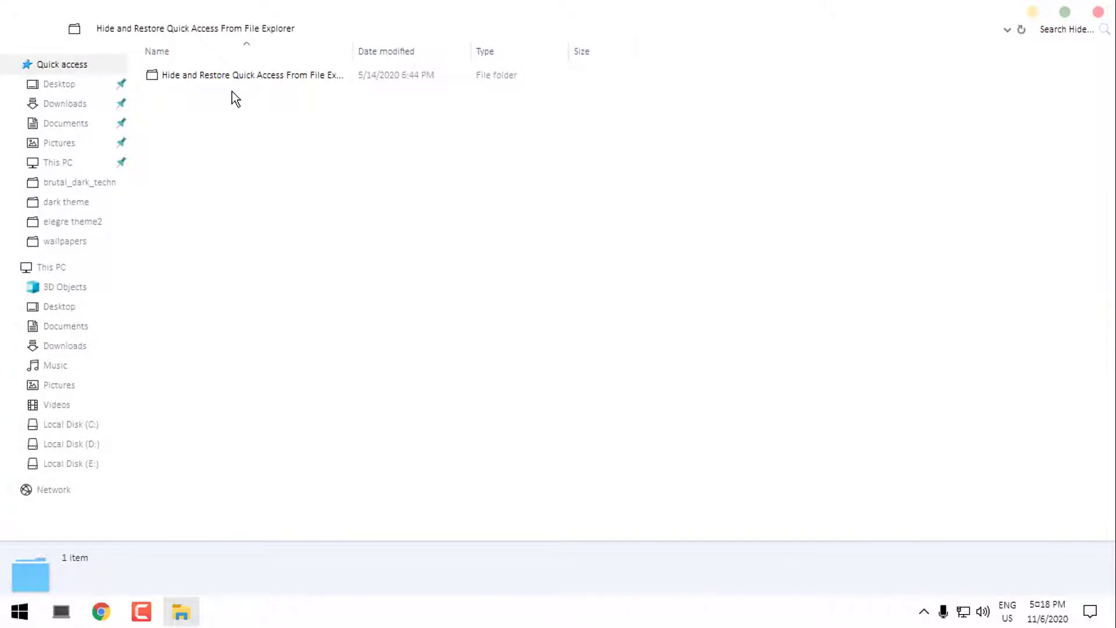
double_click(259, 76)
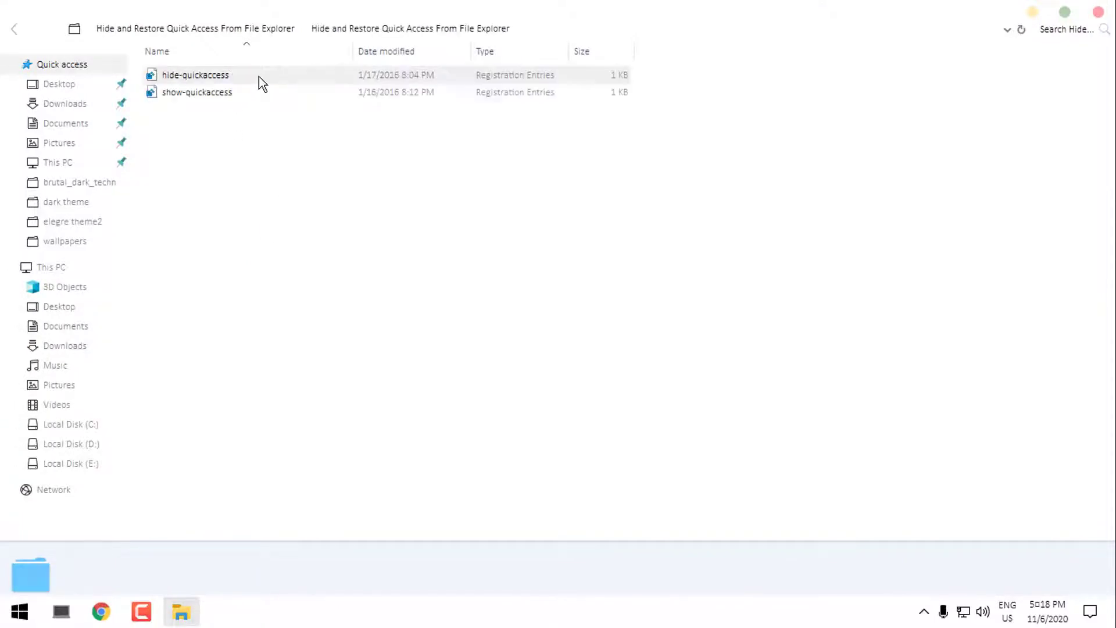
left_click(191, 76)
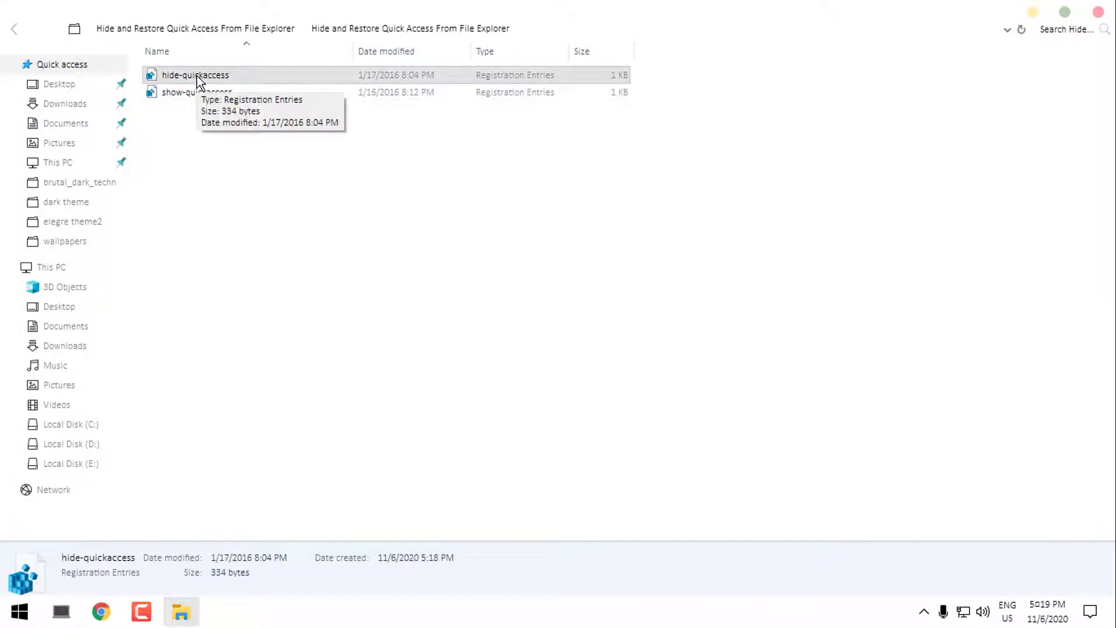
- Merge hide-quickaccess.reg into the registry, confirm both prompts, and close Explorer
right_click(222, 83)
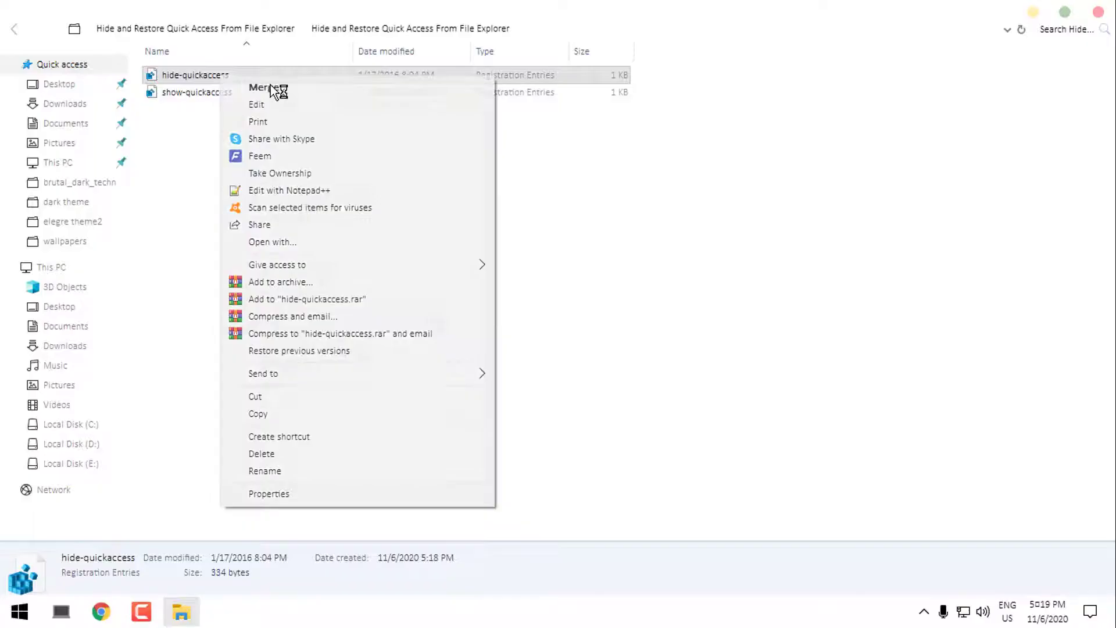
left_click(270, 85)
key("Return")
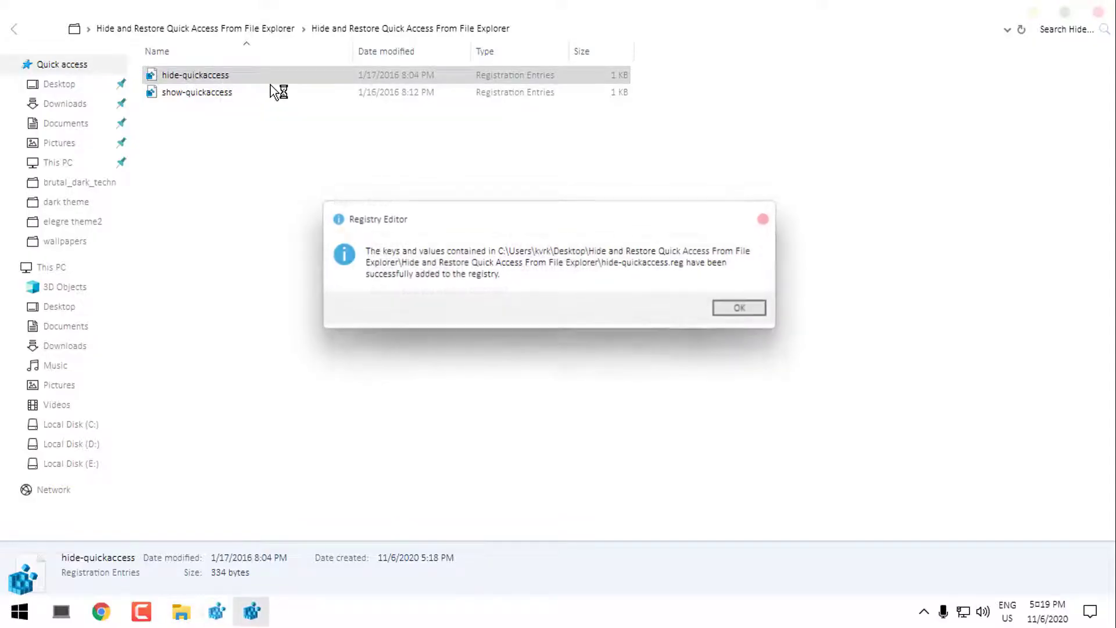
key("Return")
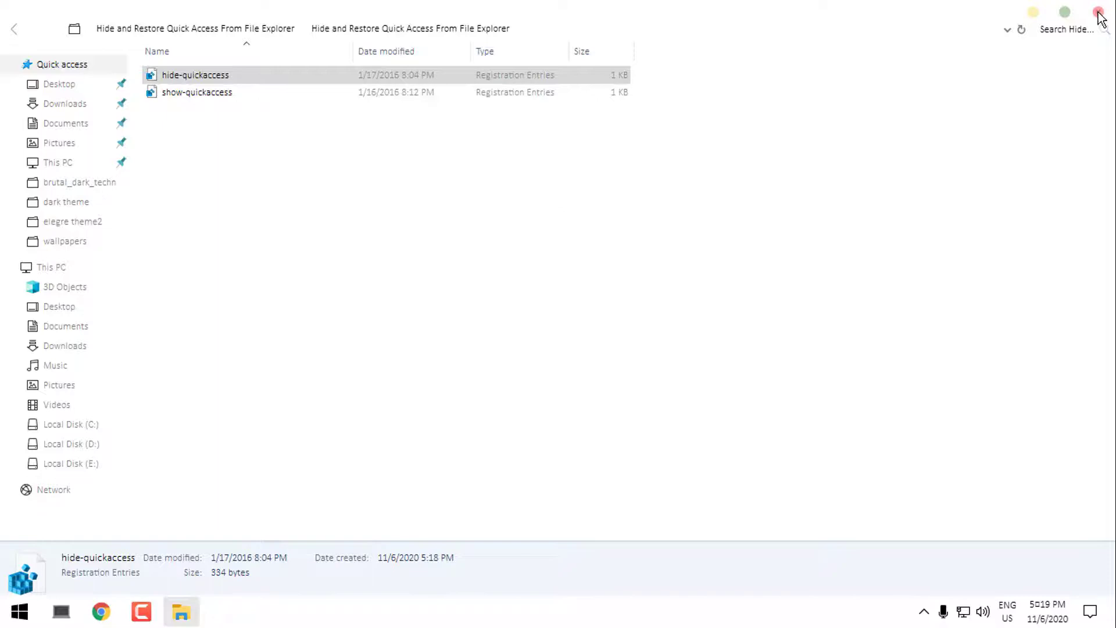
left_click(1099, 13)
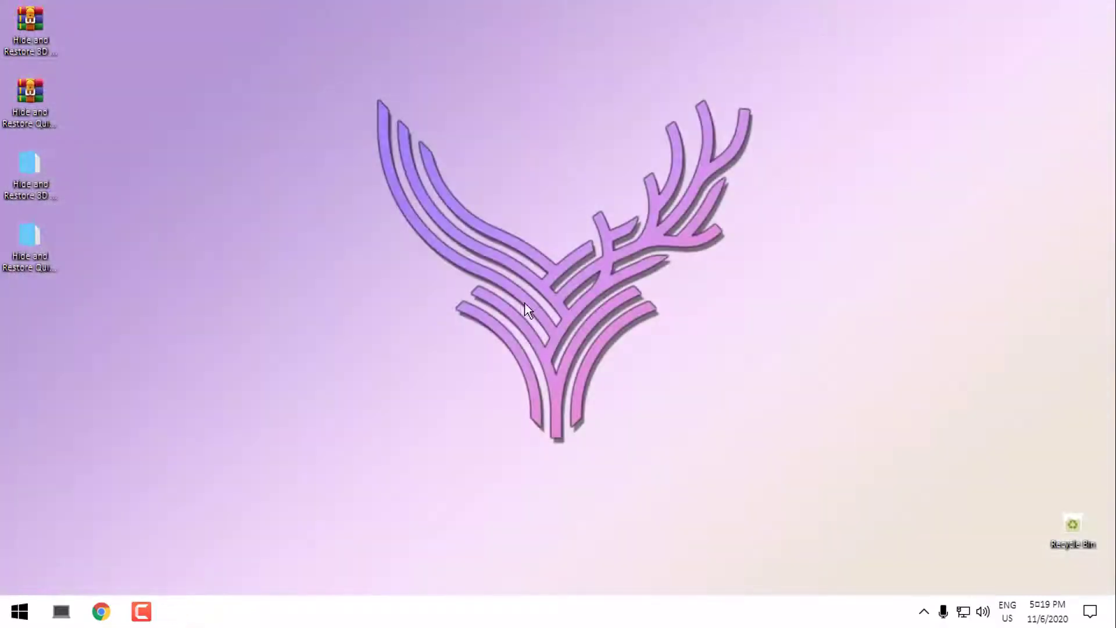
- Restart the computer from the Start menu's power options
left_click(19, 610)
left_click(279, 577)
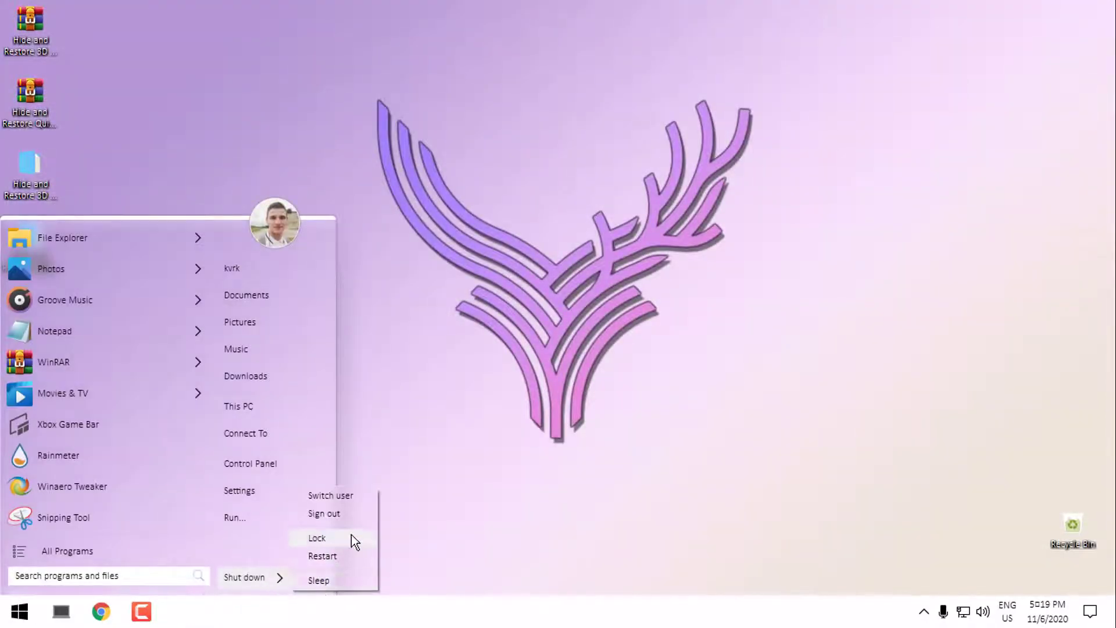
left_click(342, 557)
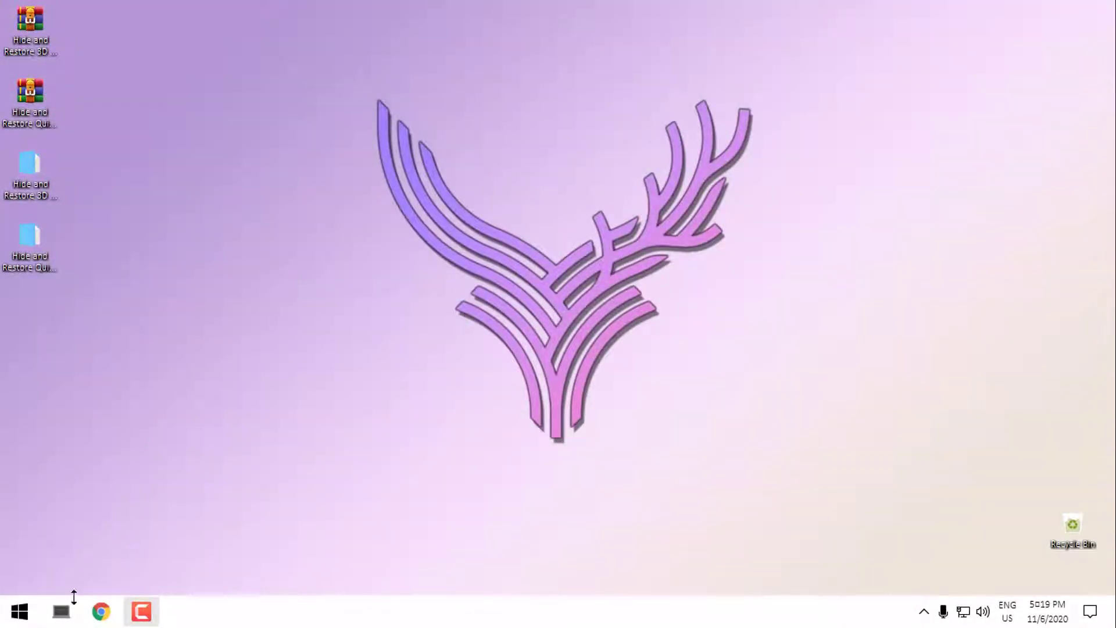
left_click(62, 612)
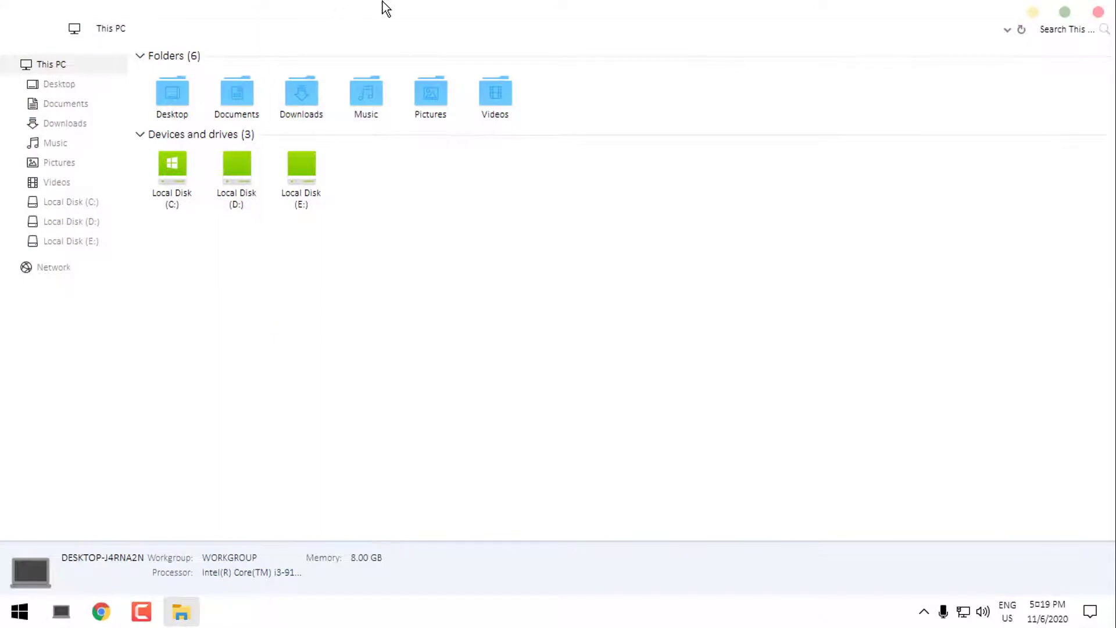
left_click_drag(386, 8, 494, 66)
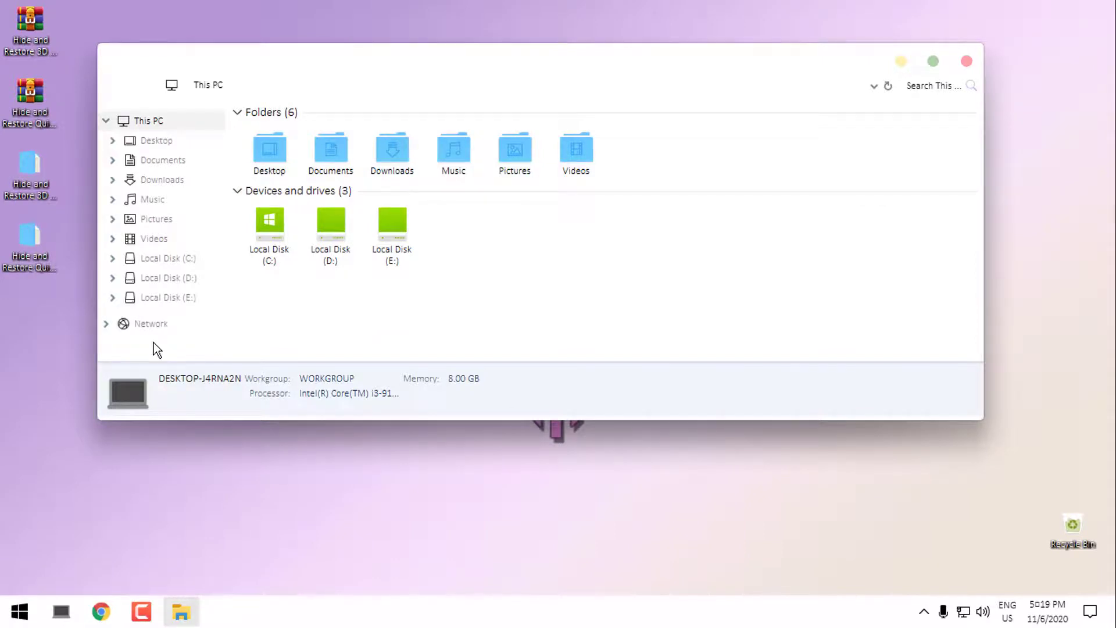
left_click(933, 61)
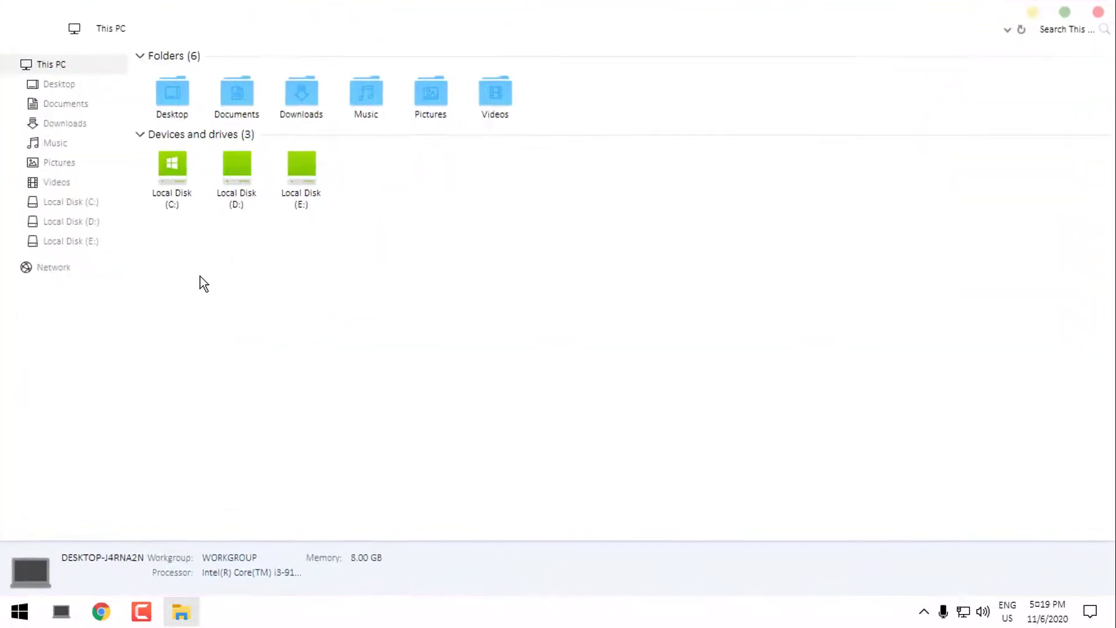
left_click_drag(389, 18, 542, 119)
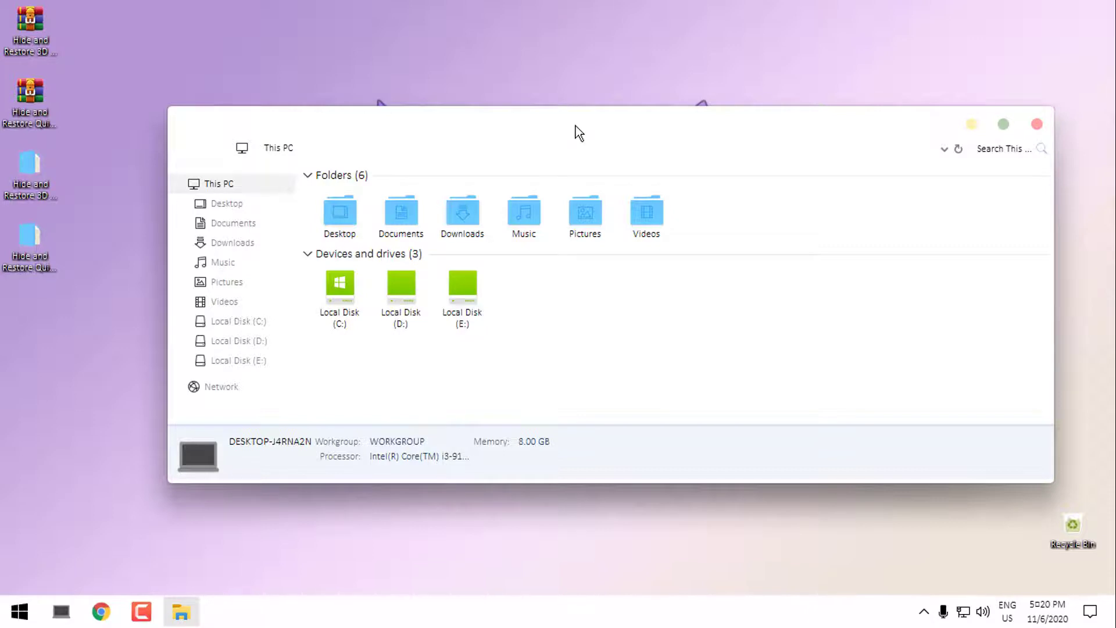
left_click(1004, 124)
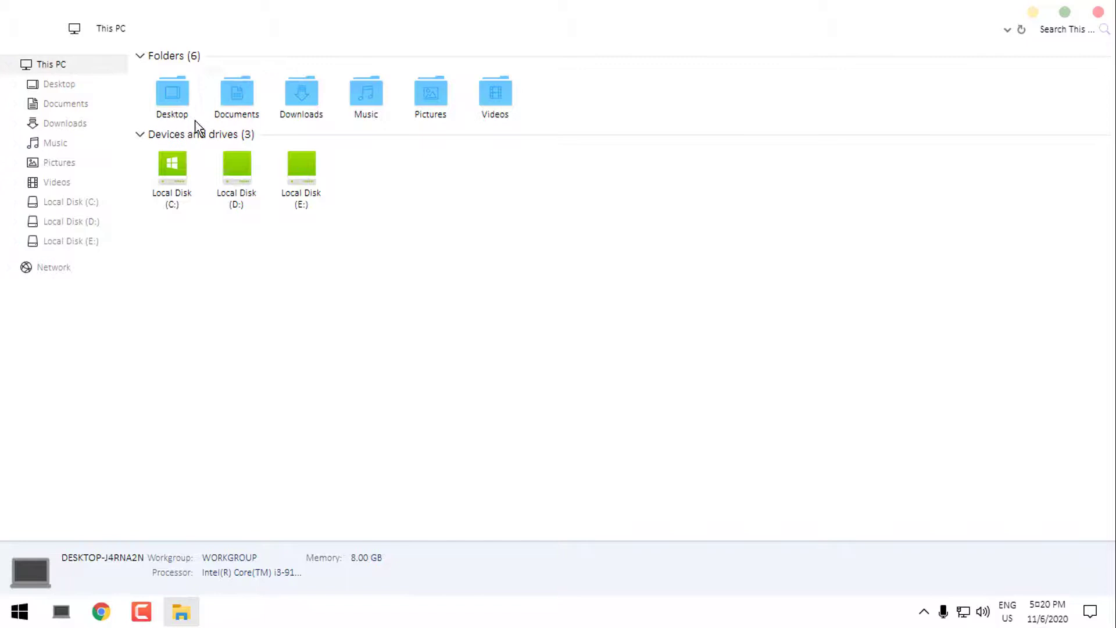
mouse_move(70, 175)
mouse_move(299, 9)
left_mouse_down()
mouse_move(552, 125)
mouse_move(402, 101)
left_mouse_up()
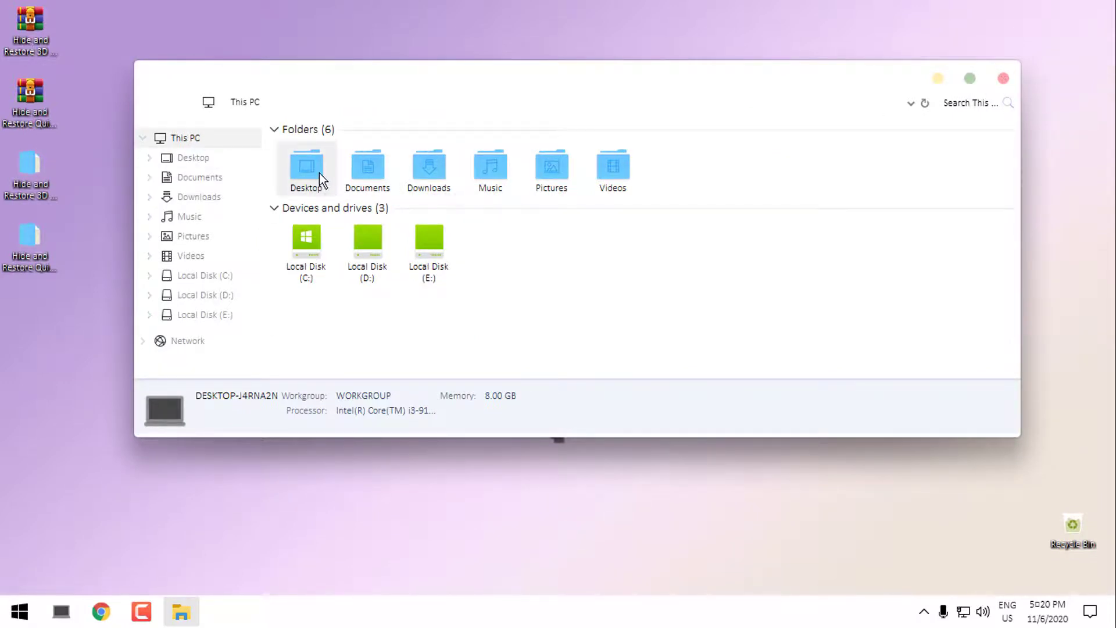
left_click(1003, 78)
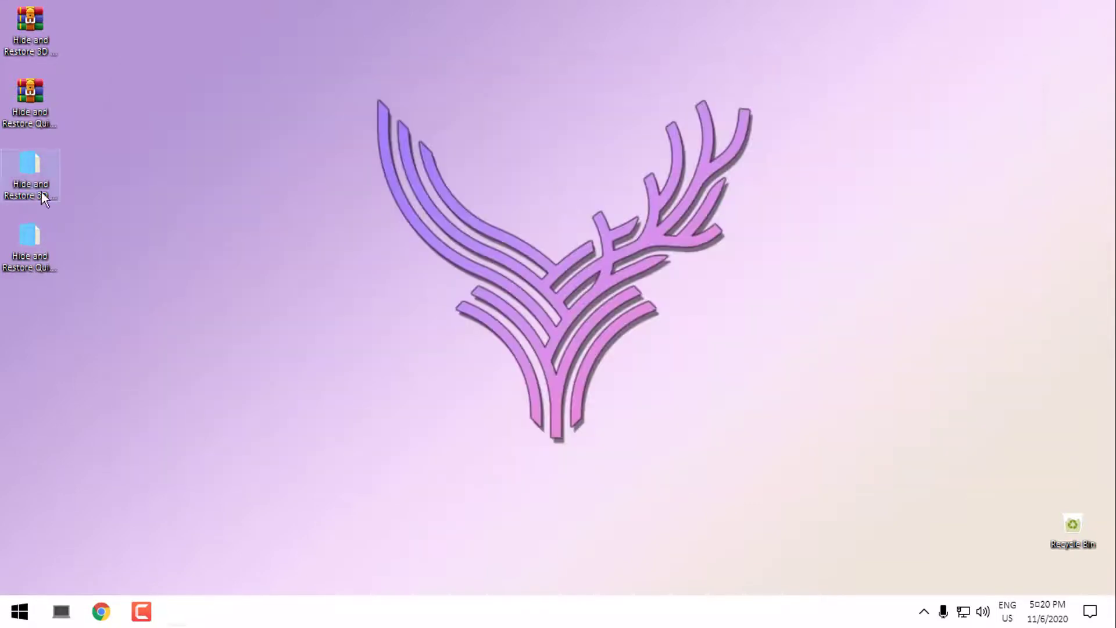
double_click(31, 179)
double_click(389, 148)
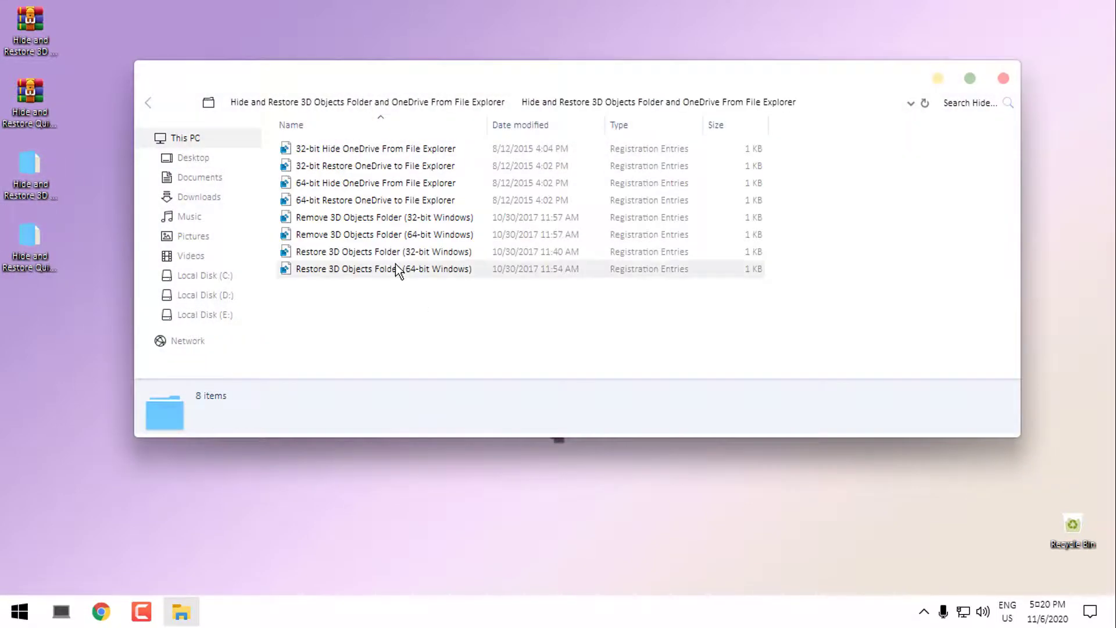
left_click(352, 169)
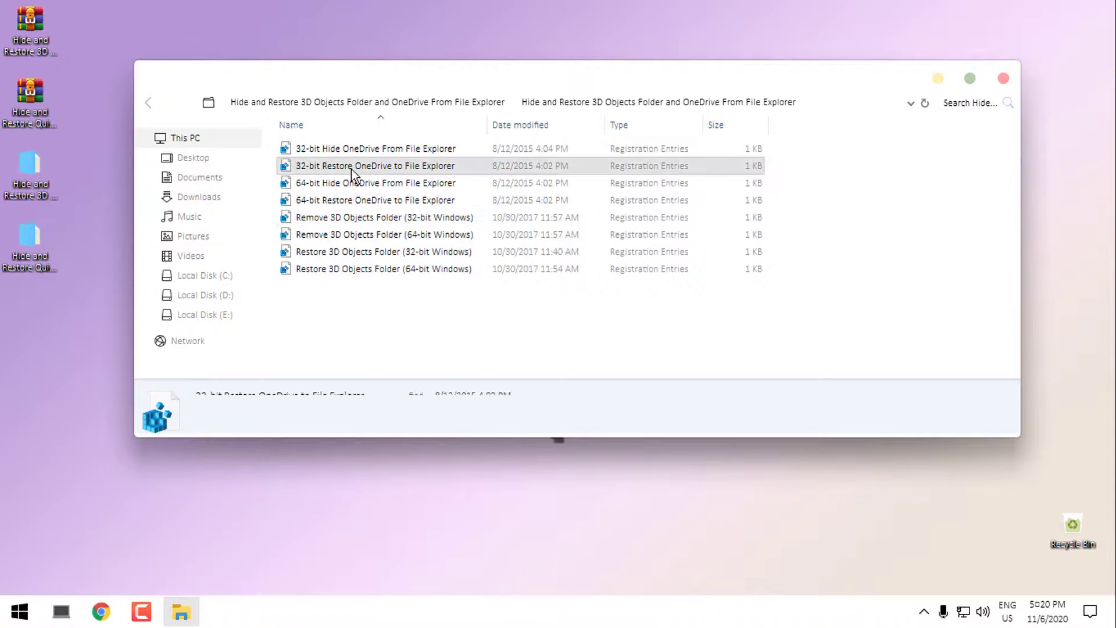
left_click(349, 200)
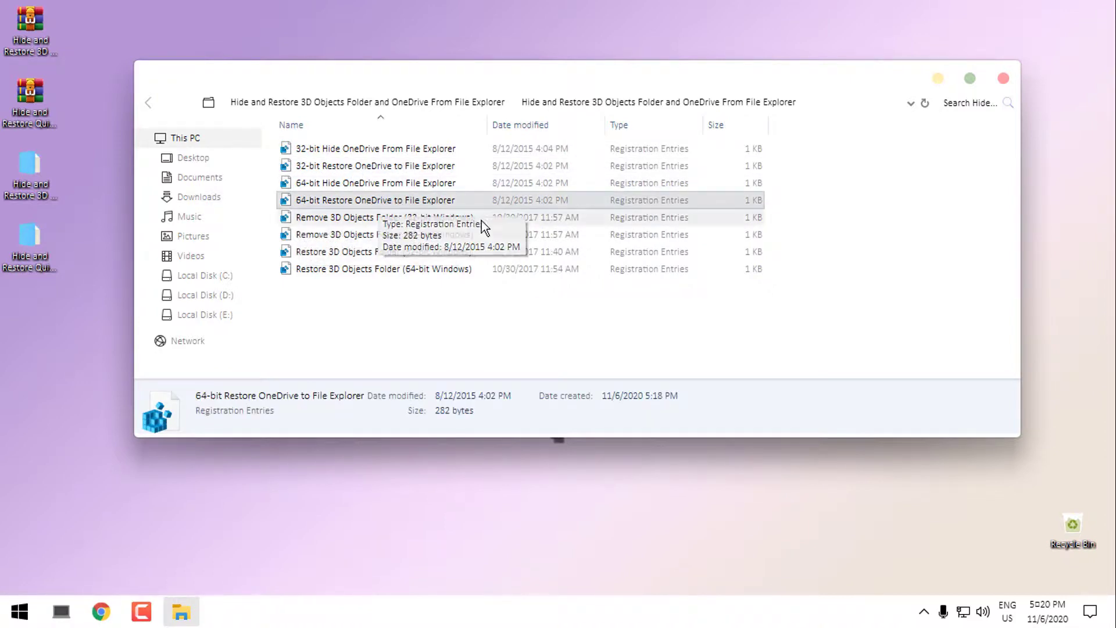
left_click(323, 252)
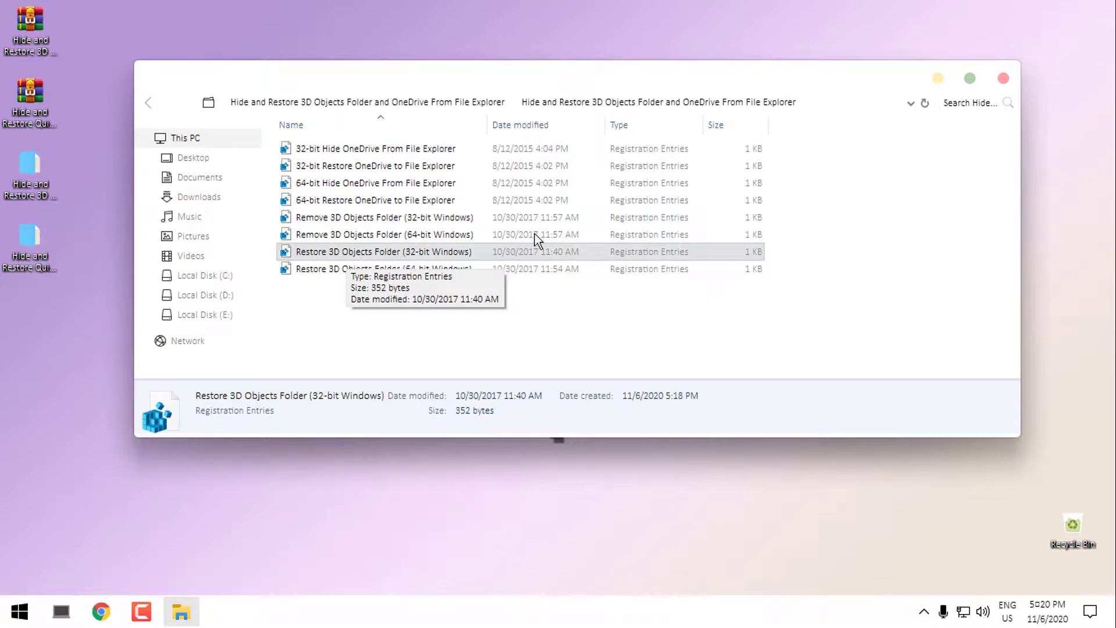
left_click(1002, 80)
double_click(38, 245)
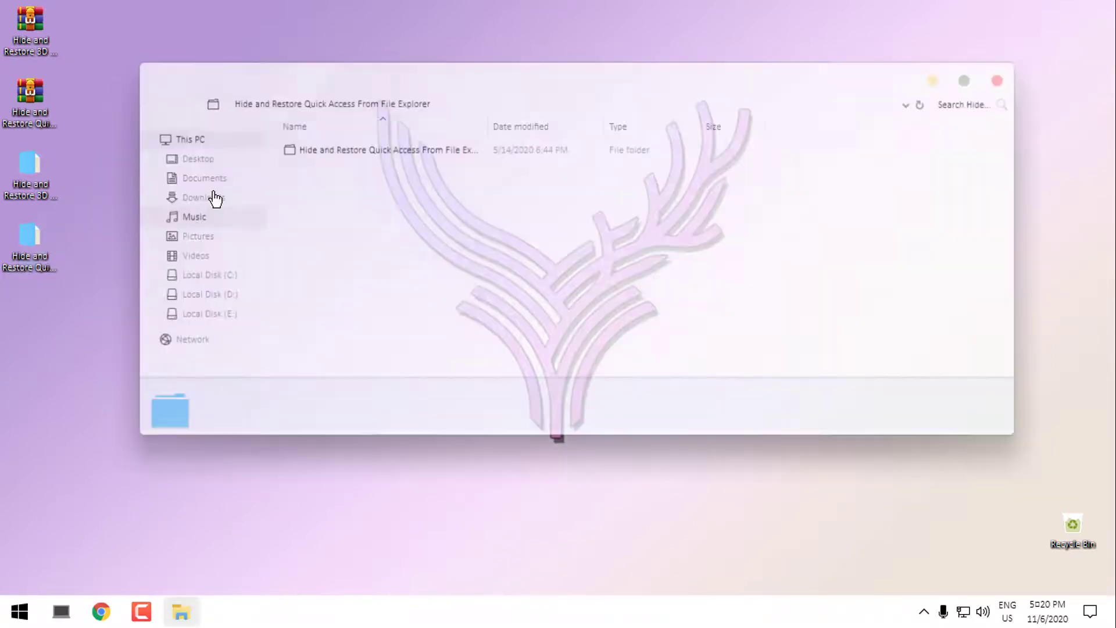
double_click(322, 156)
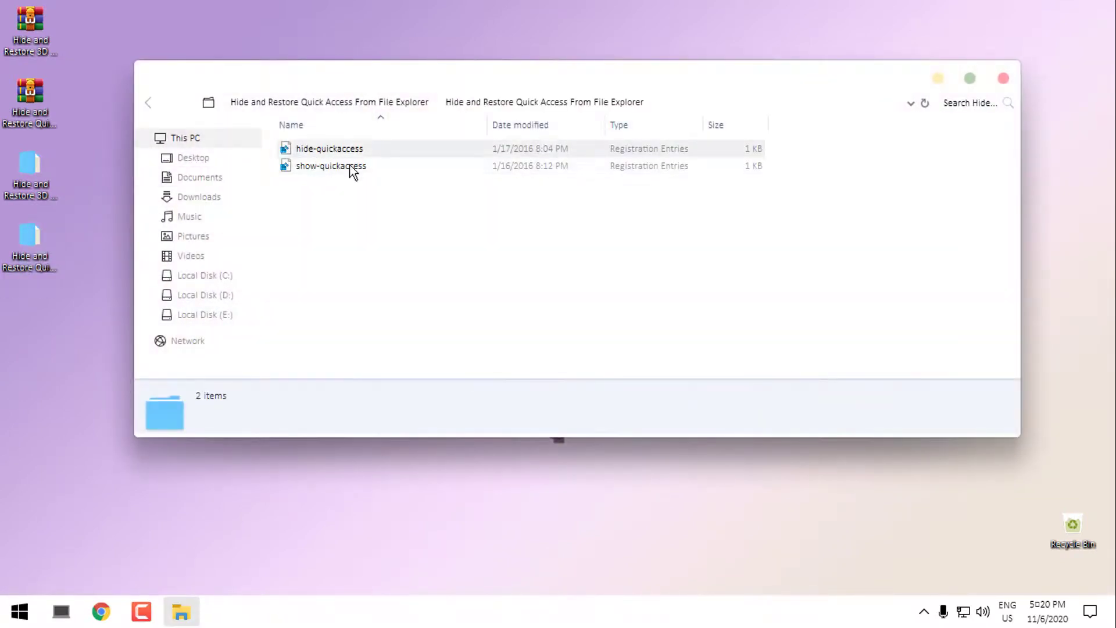
left_click(320, 167)
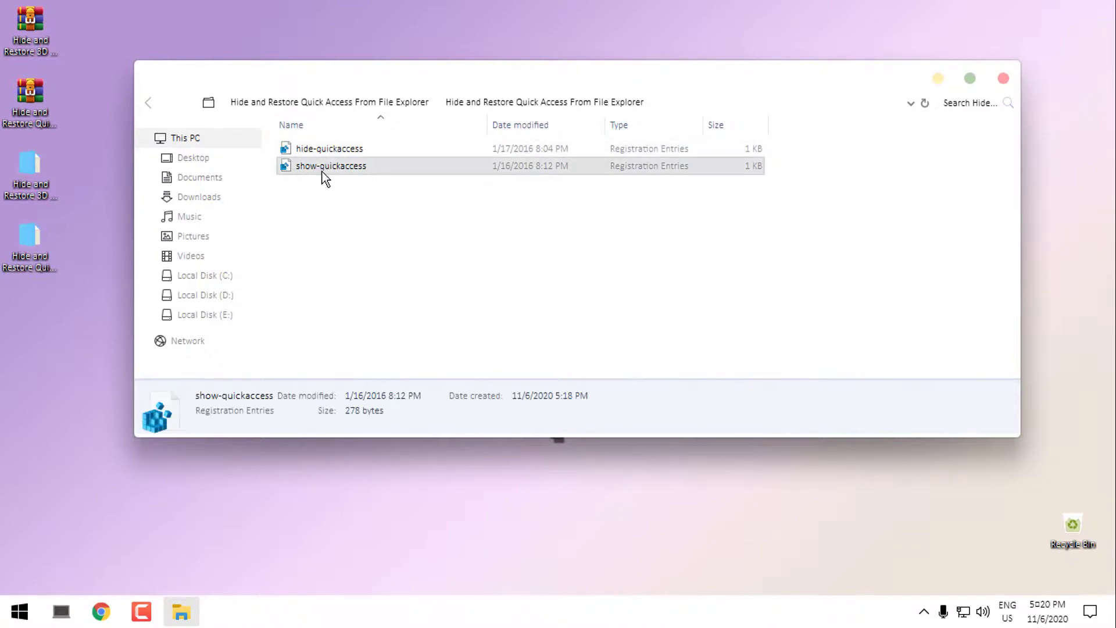
right_click(333, 168)
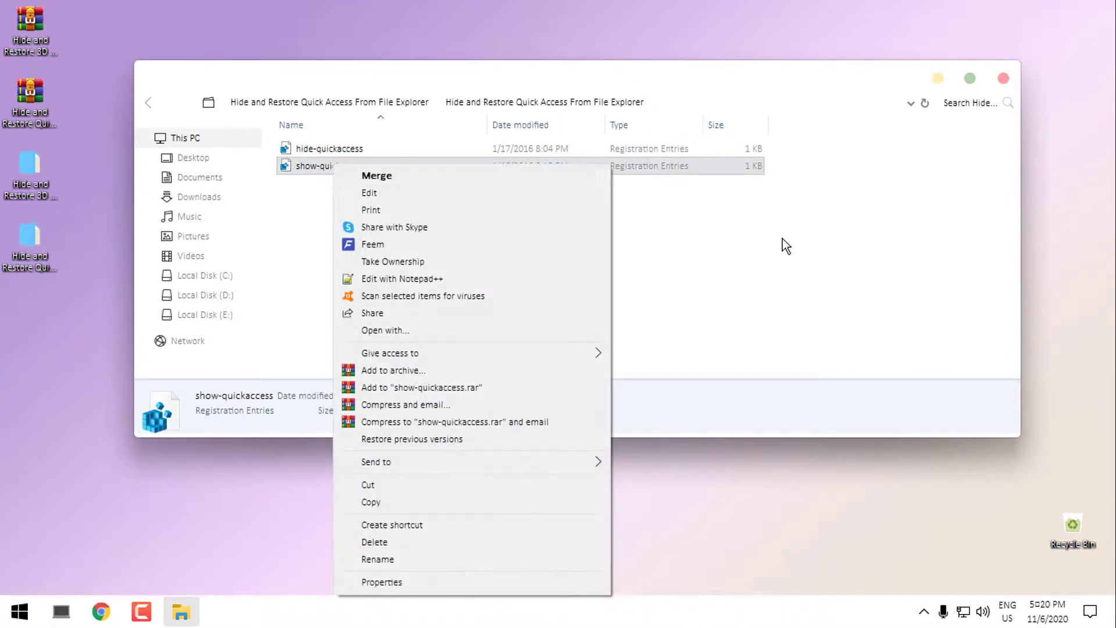
left_click(805, 263)
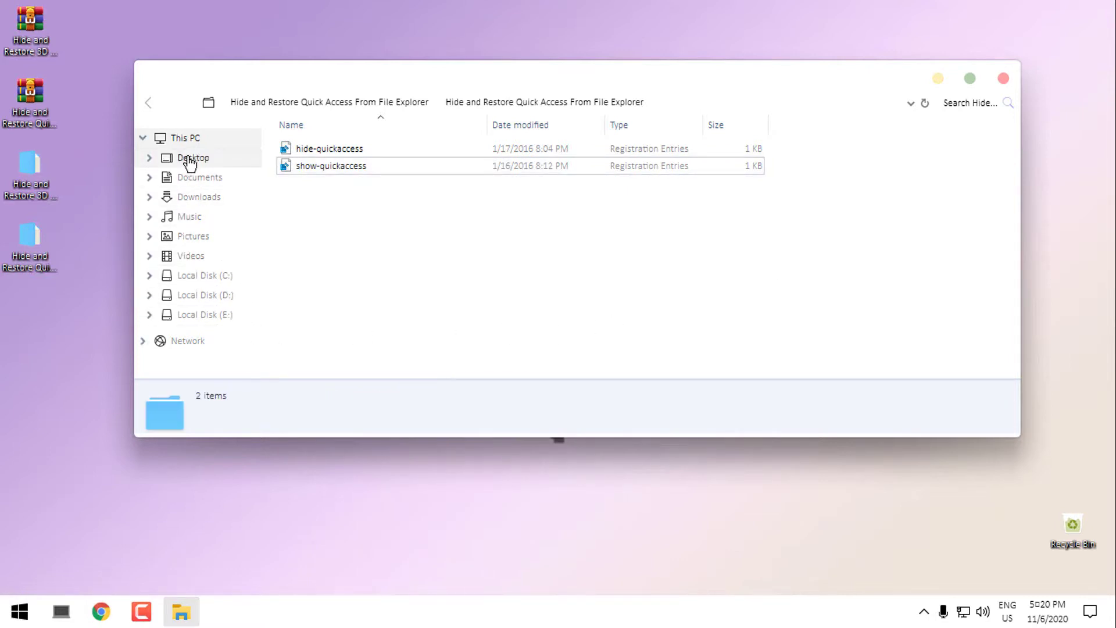
left_click(185, 138)
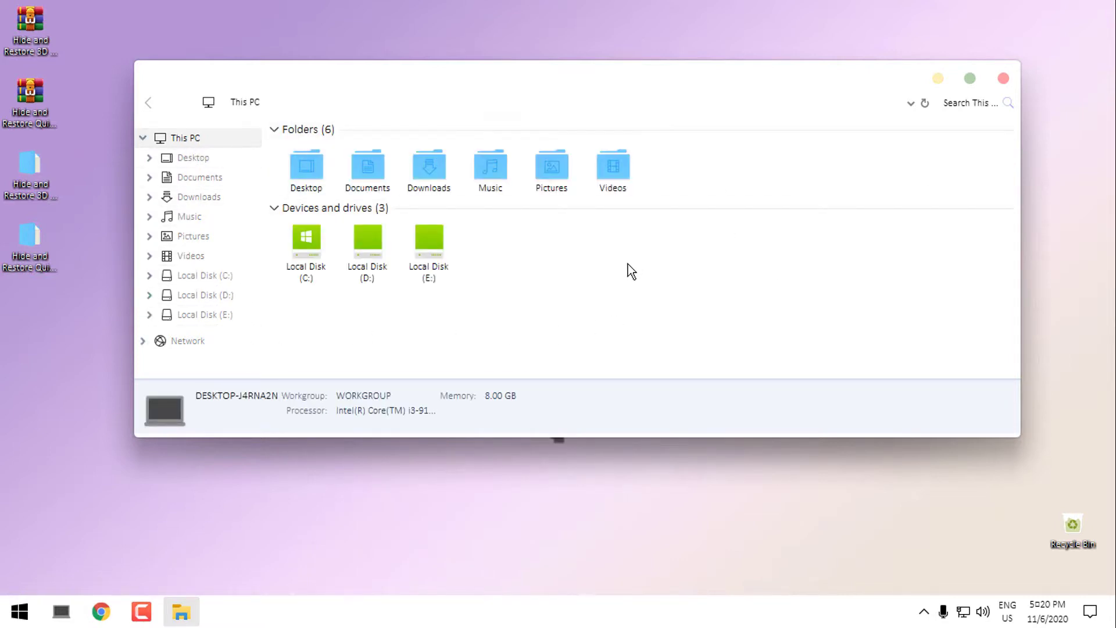
left_click(1003, 78)
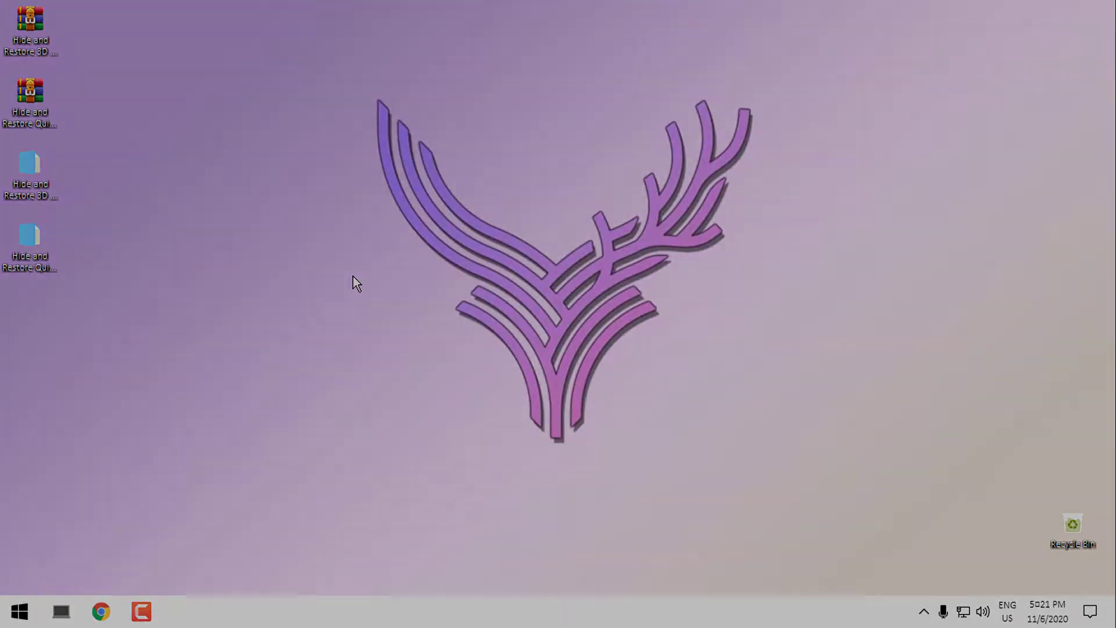